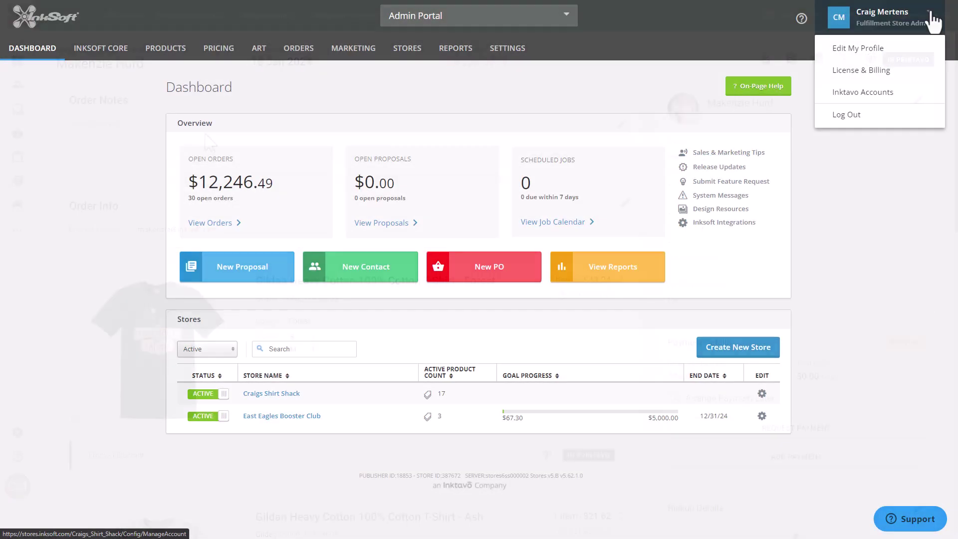
View the Printavo connection in Inktavo Accounts and open the list of active stores.
click(888, 93)
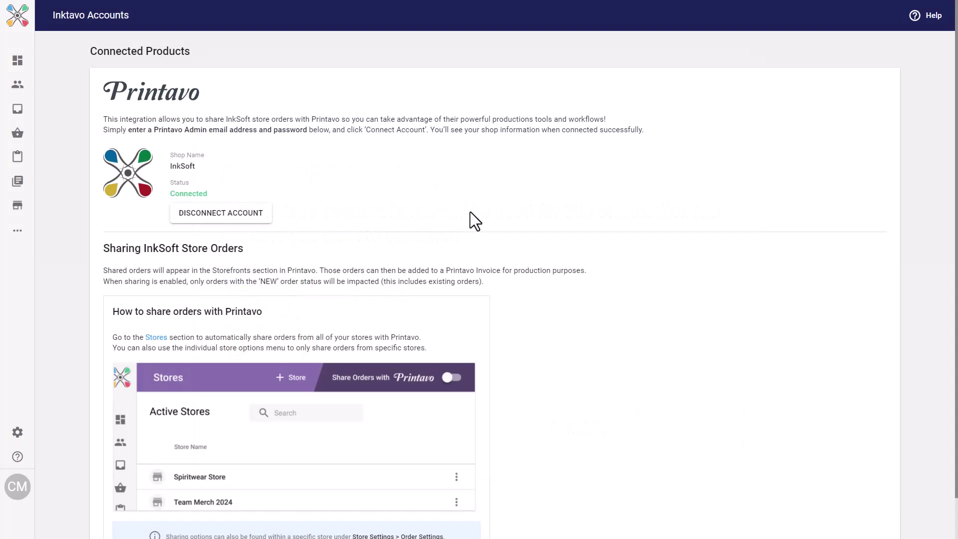
mouse_move(17, 208)
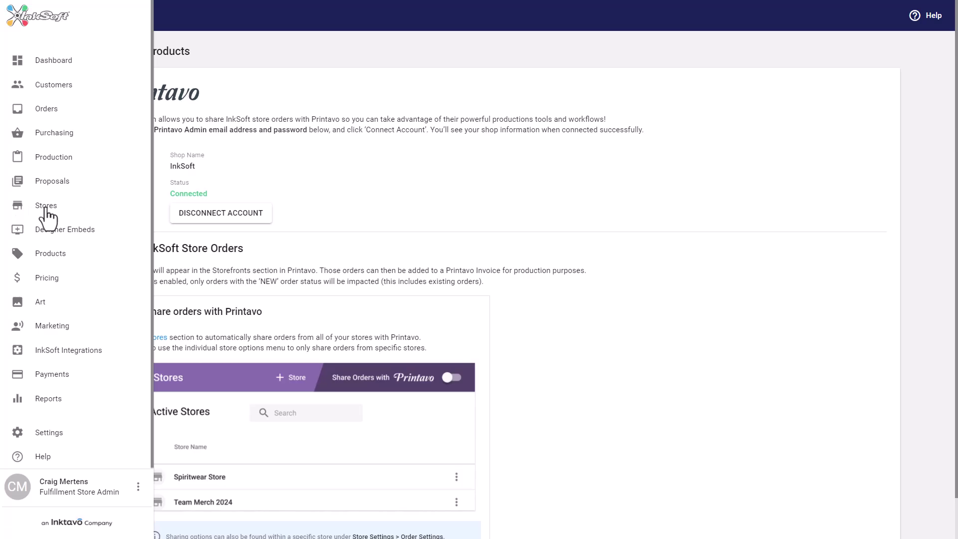
click(46, 209)
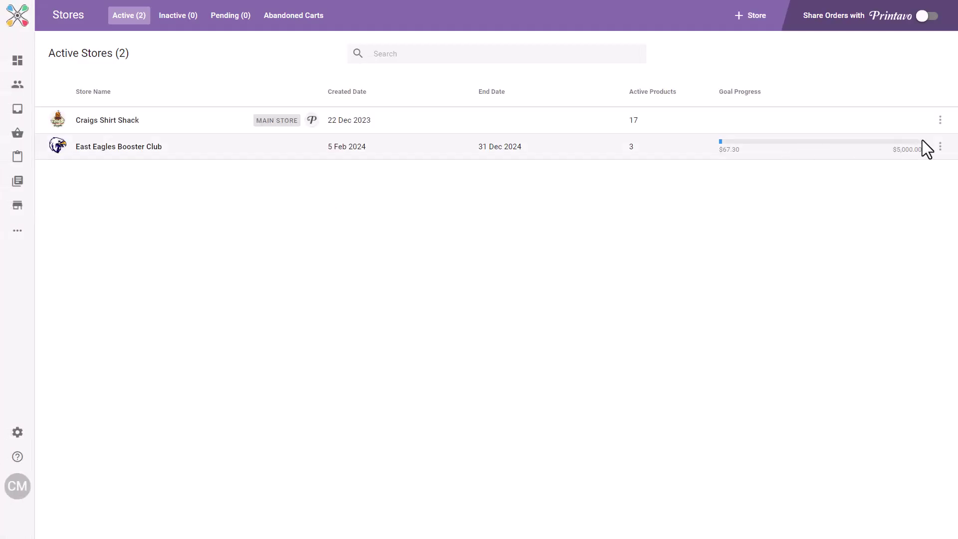
Enable automatic sharing of the East Eagles Booster Club store's orders with Printavo.
click(941, 146)
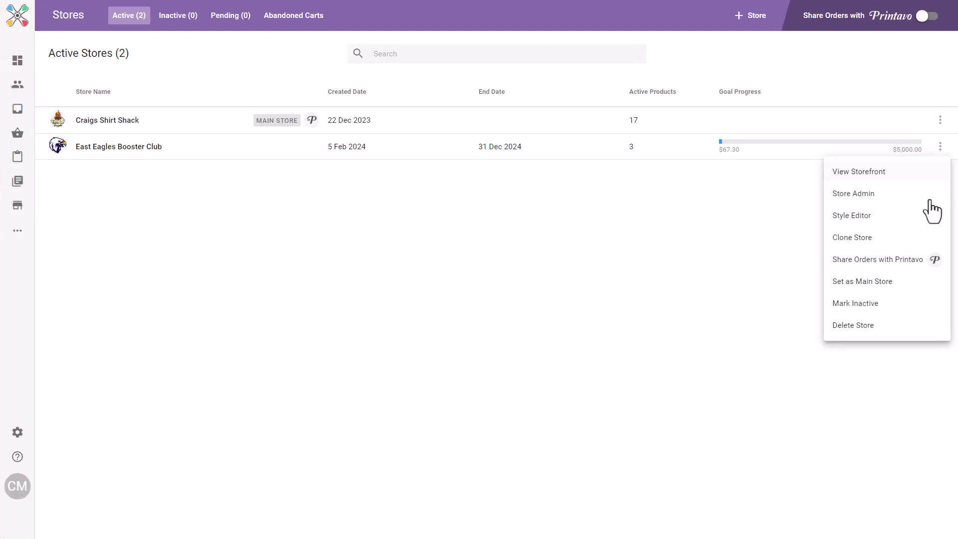
click(904, 260)
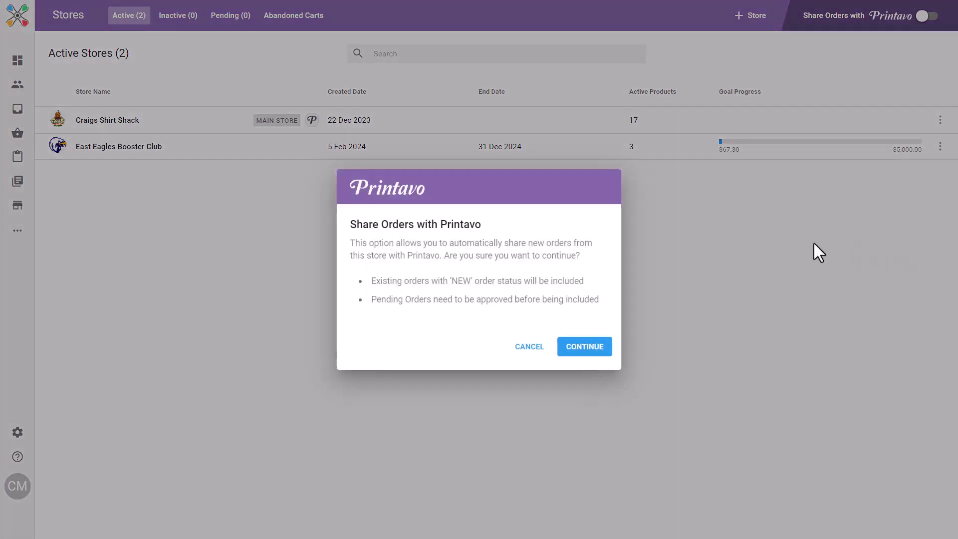
click(579, 348)
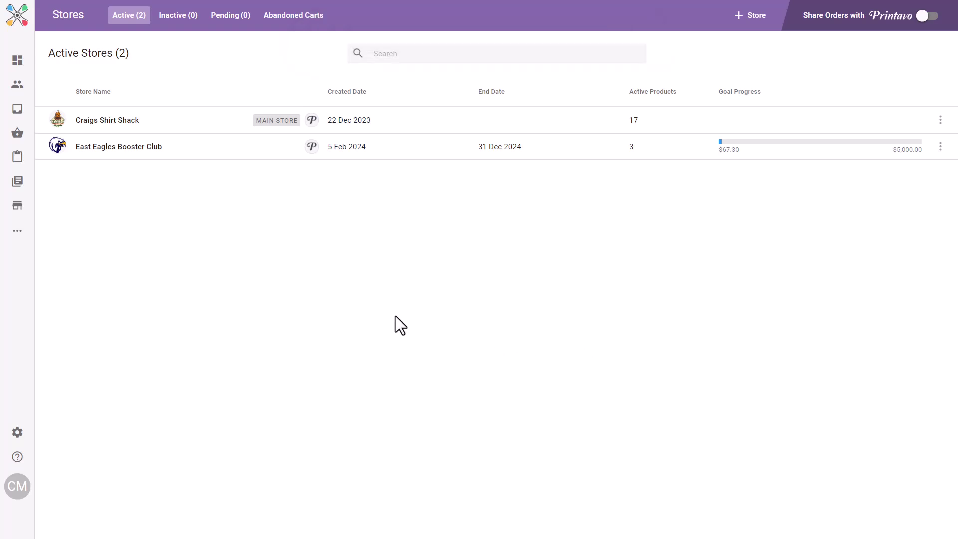
Open the list of all orders and examine an East Eagles Booster Club order with the In Printavo status.
mouse_move(22, 131)
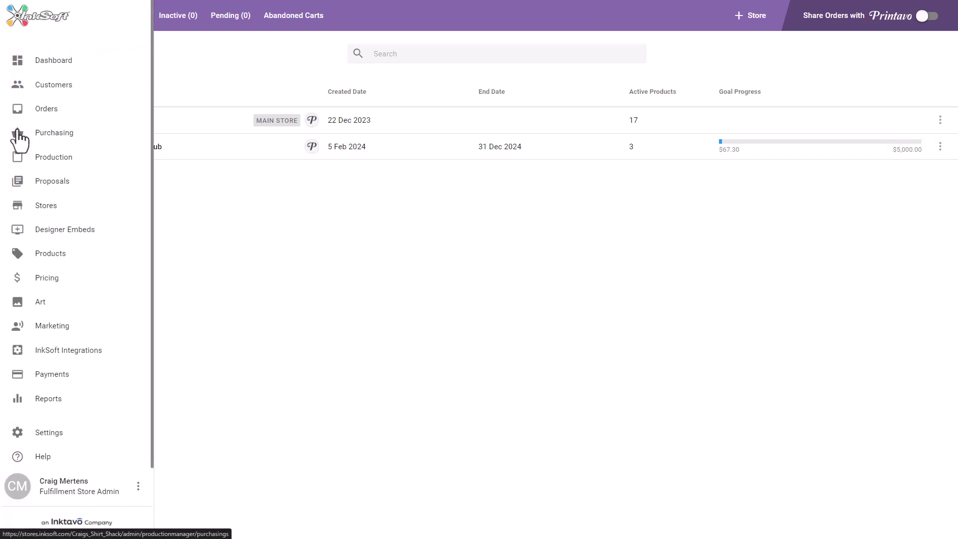
click(50, 110)
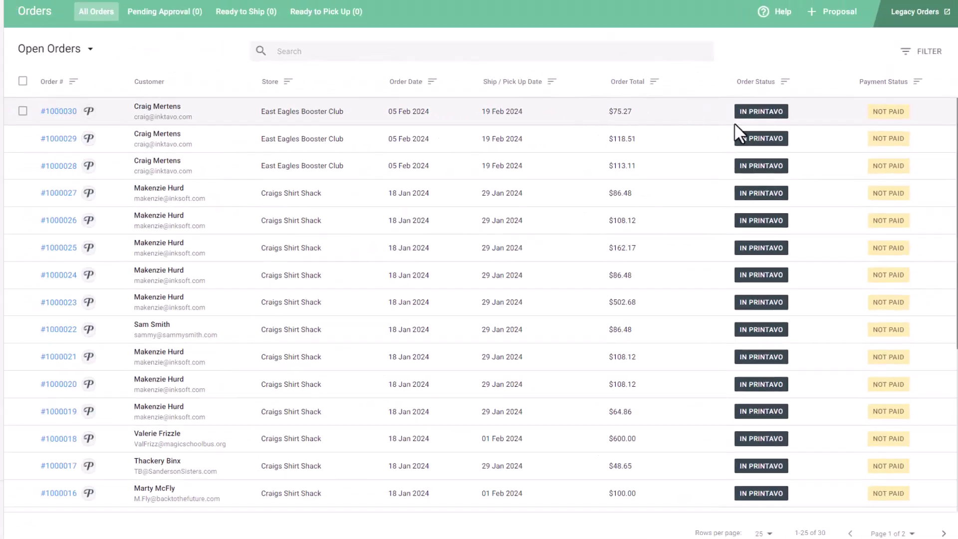
click(742, 125)
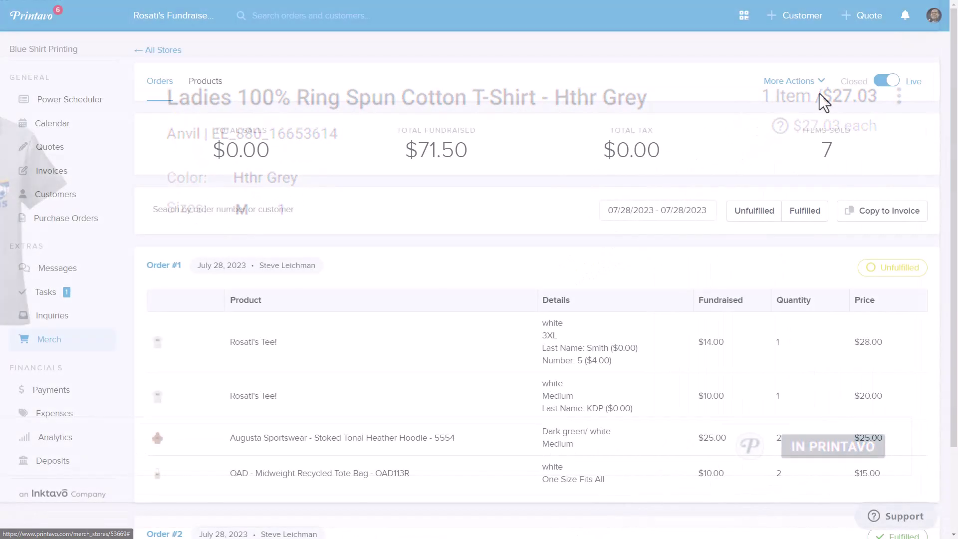
Switch to Printavo to view the Rosati's Fundraiser merch store, and browse the Wolves Hockey storefront's banners and package options.
click(822, 84)
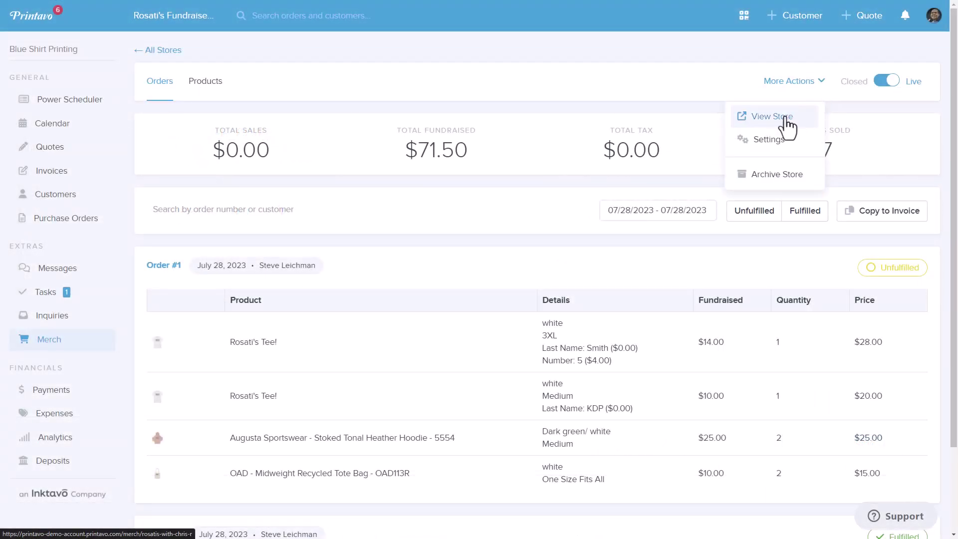
click(785, 119)
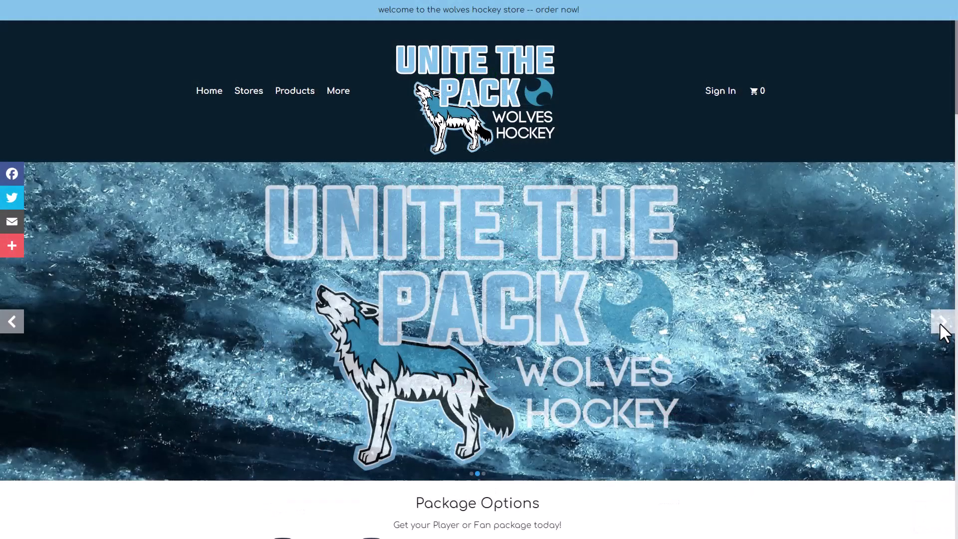
click(941, 323)
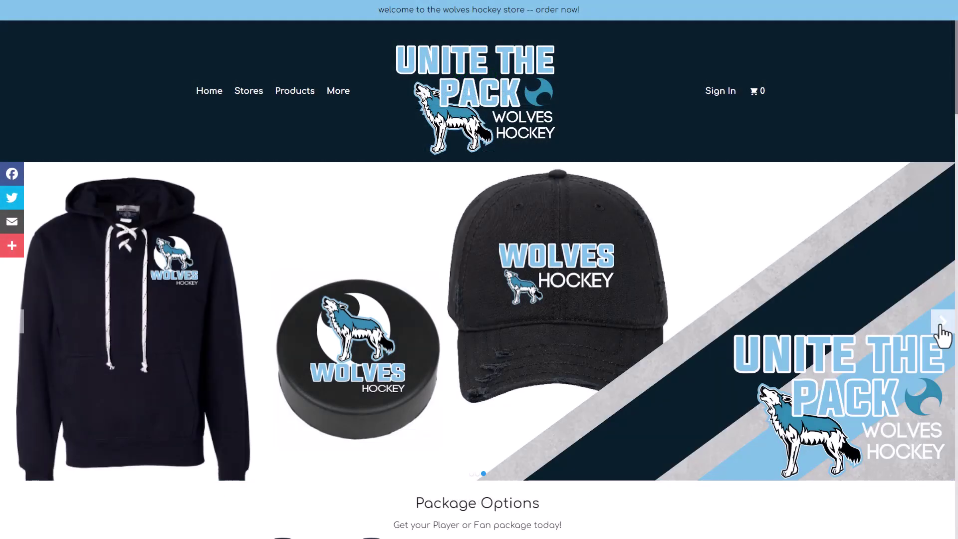
scroll(948, 249, down, 6)
drag(956, 189, 956, 220)
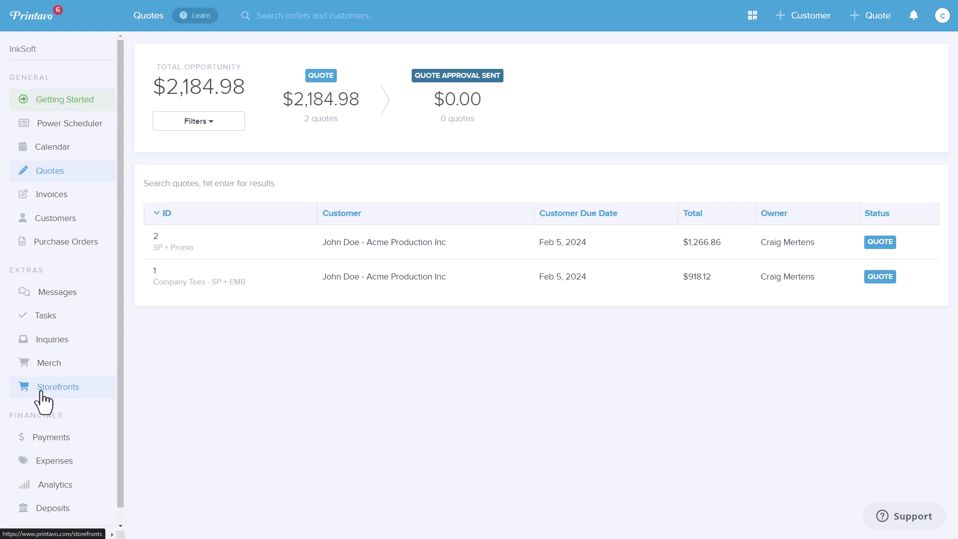
Open the Craigs Shirt Shack store in Printavo's Storefronts to list its new orders.
click(55, 388)
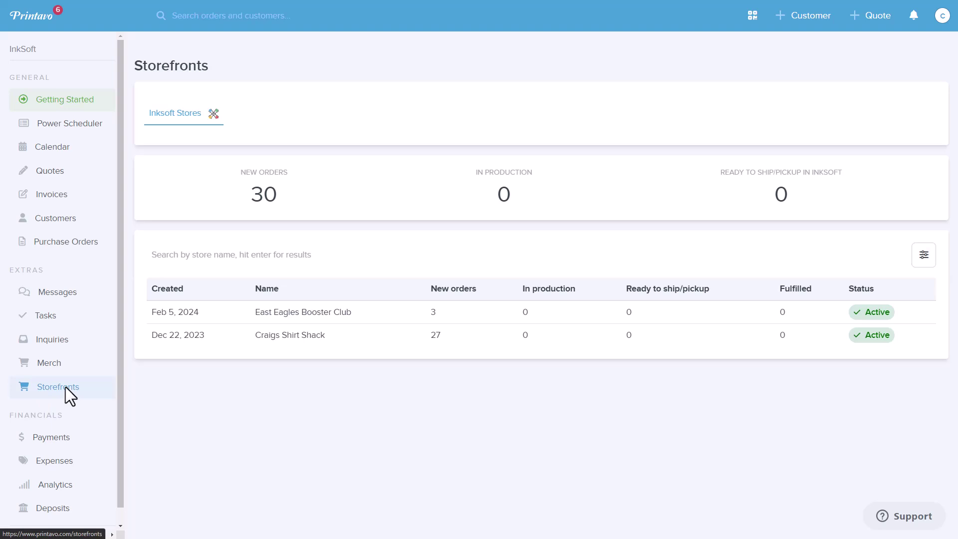
click(196, 345)
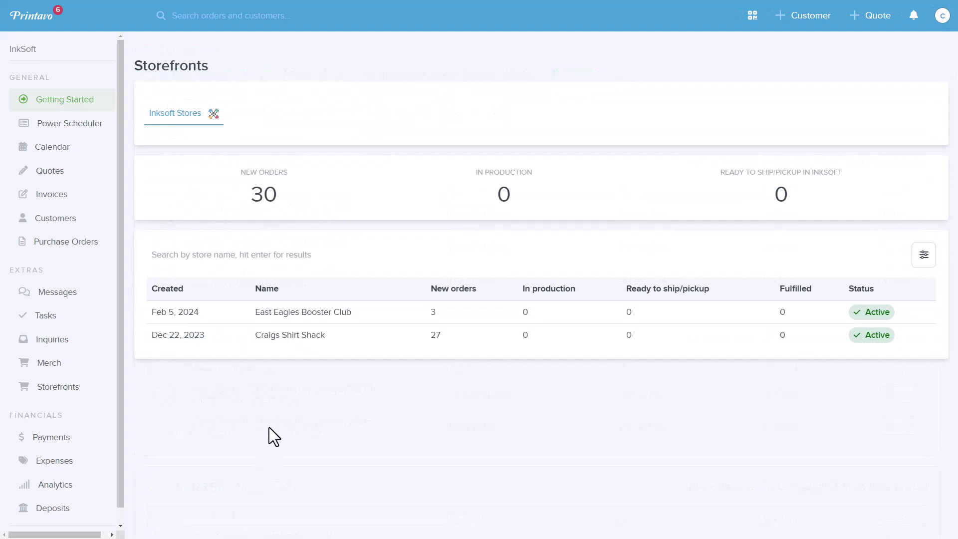
click(300, 344)
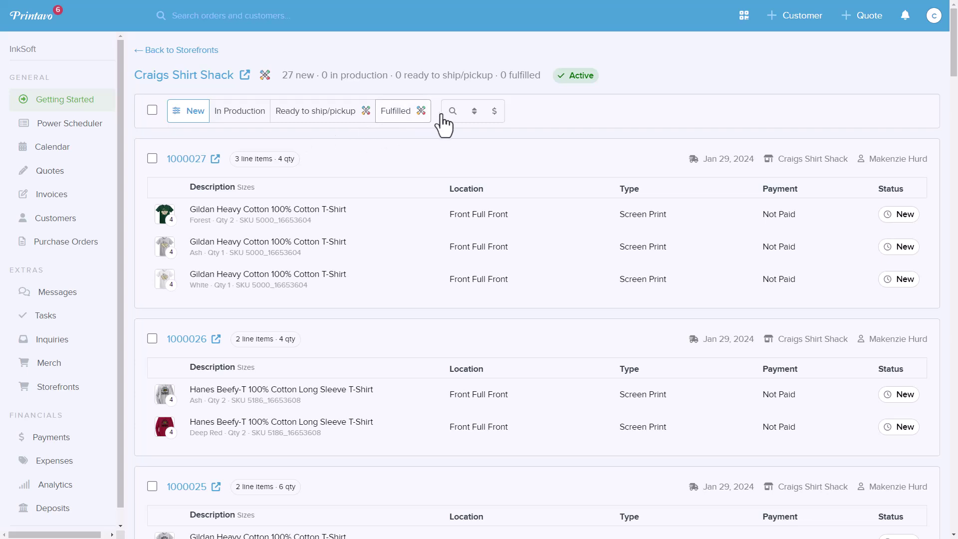
click(452, 112)
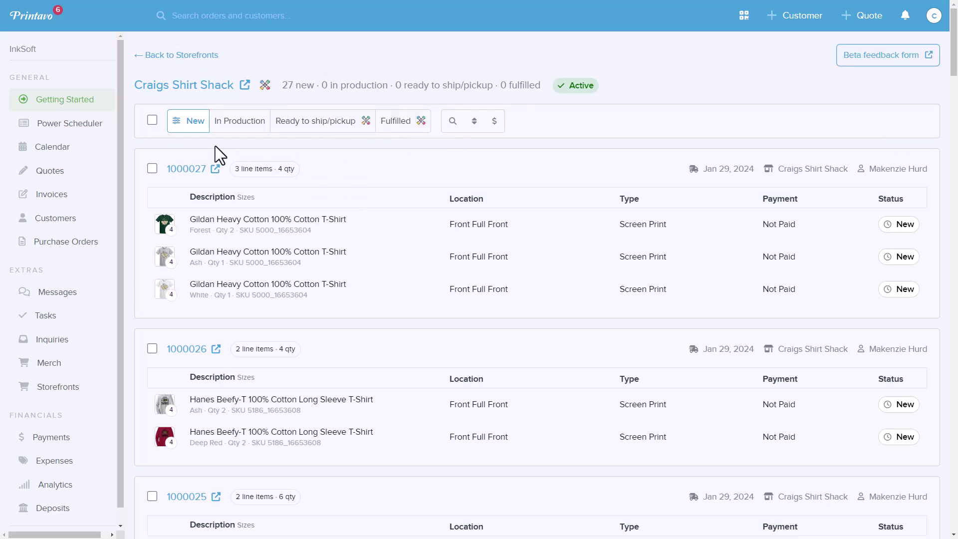
Select the first three new orders in the Craigs Shirt Shack store.
click(153, 168)
click(153, 354)
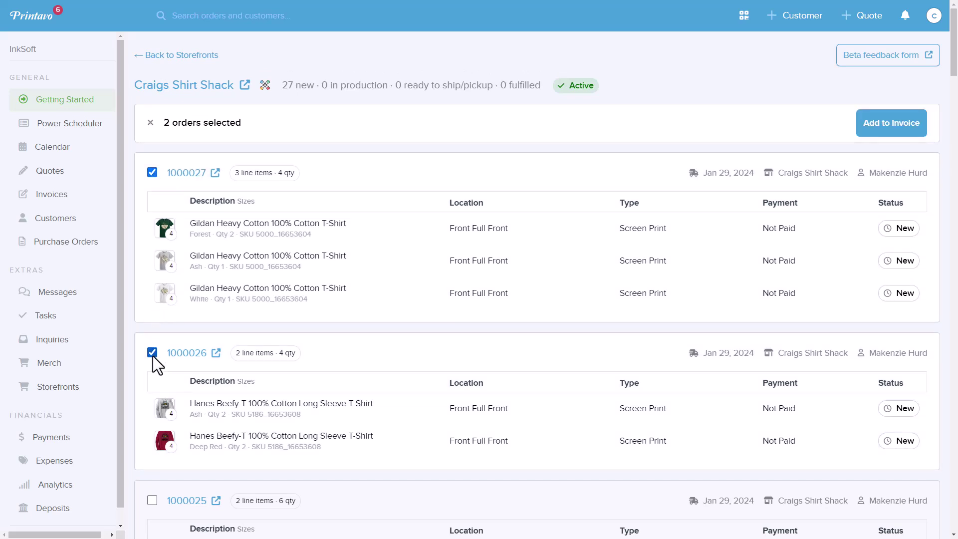
scroll(155, 357, down, 3)
click(154, 352)
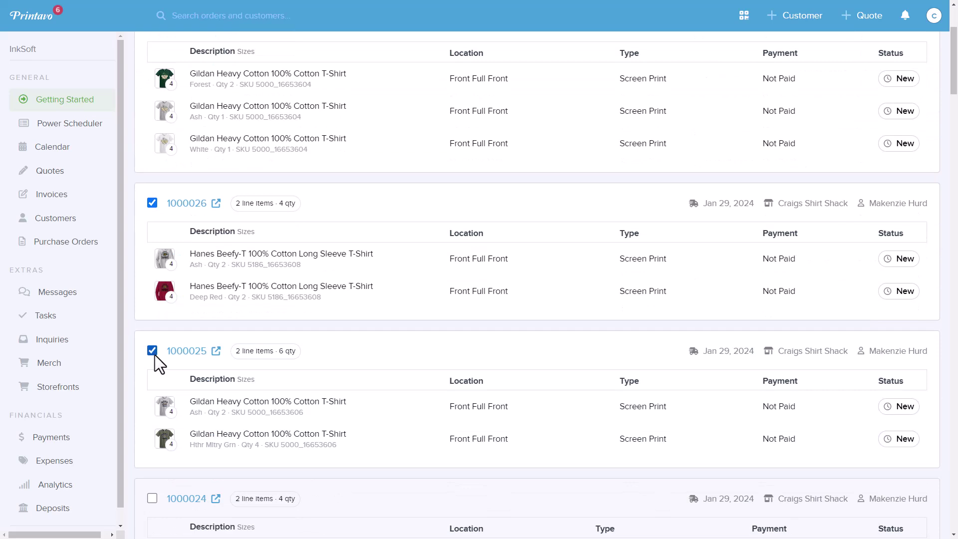
scroll(308, 373, up, 3)
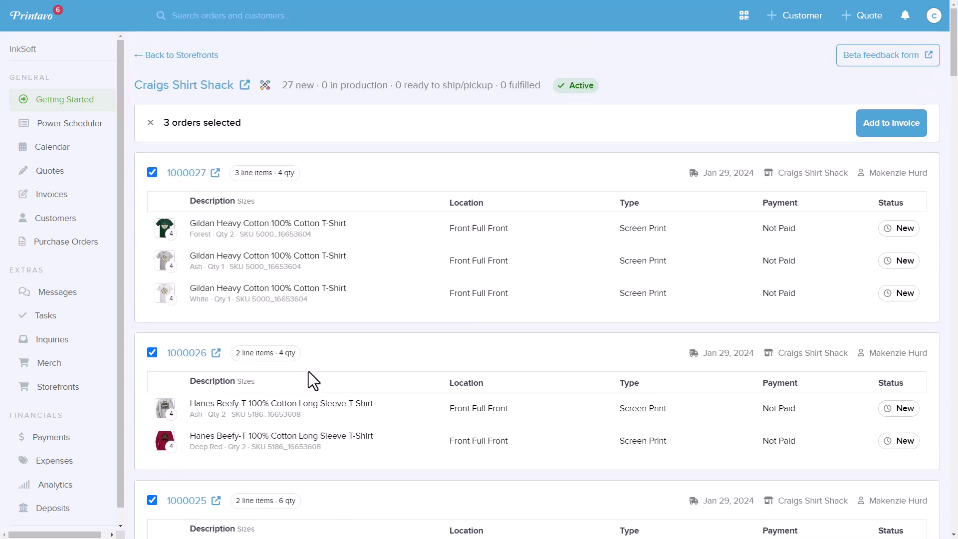
Create a new invoice from the selected orders for the Craig's Shirt Shack customer.
click(907, 132)
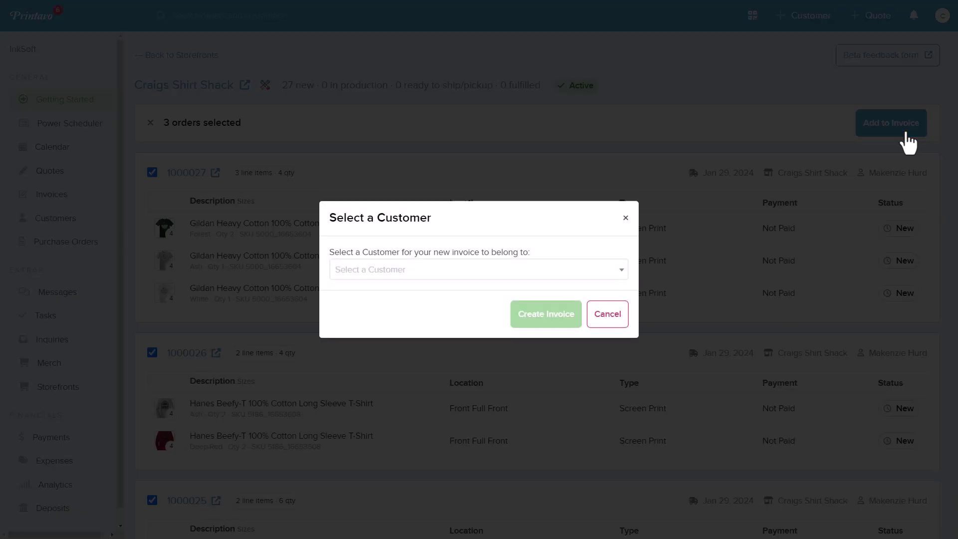
click(621, 270)
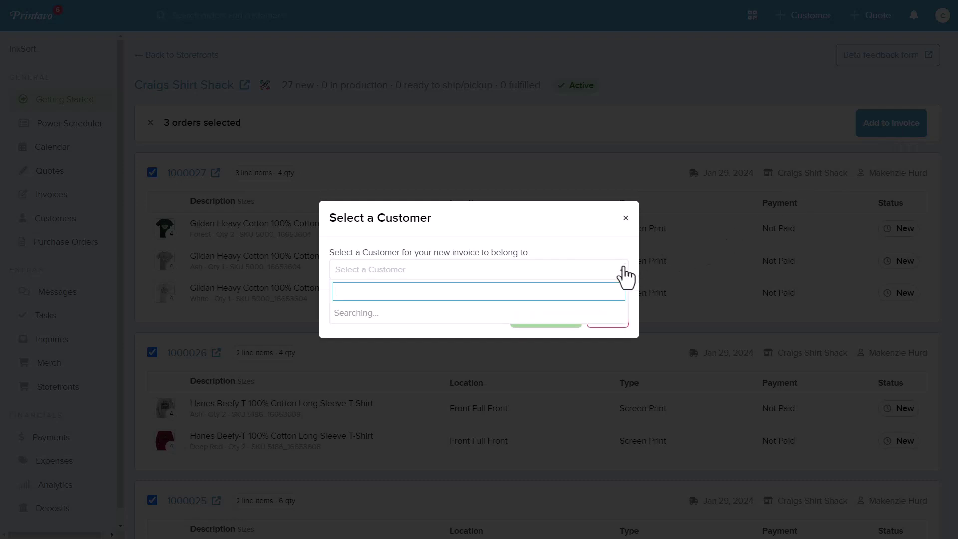
click(402, 334)
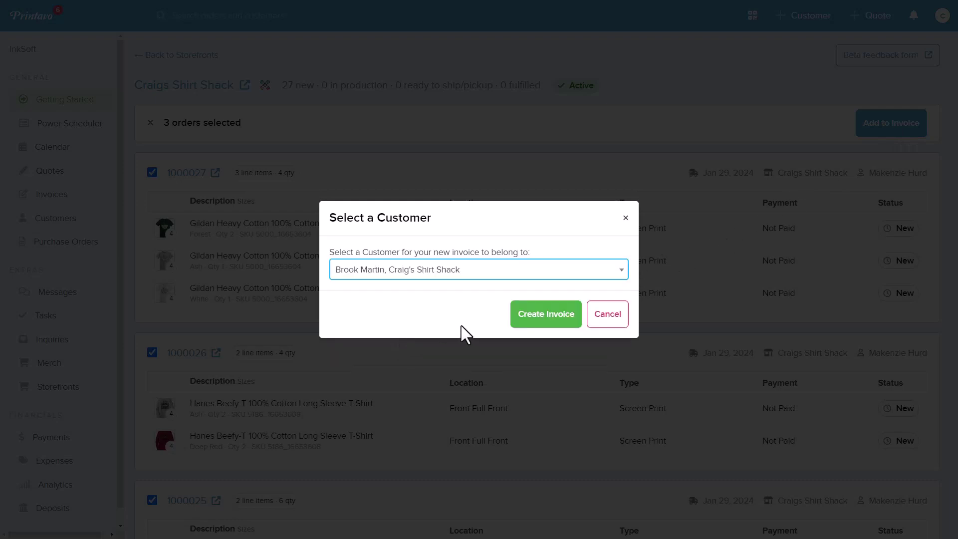
click(544, 324)
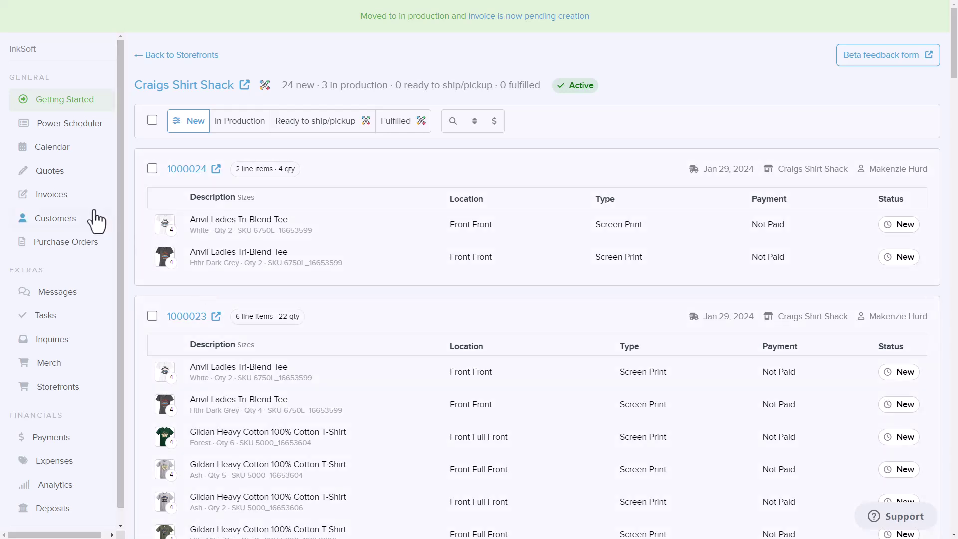
Open the Craig's Shirt Shack invoice and examine its line items, the Ash T-shirt mockup and the Roadtrip imprint artwork.
click(55, 199)
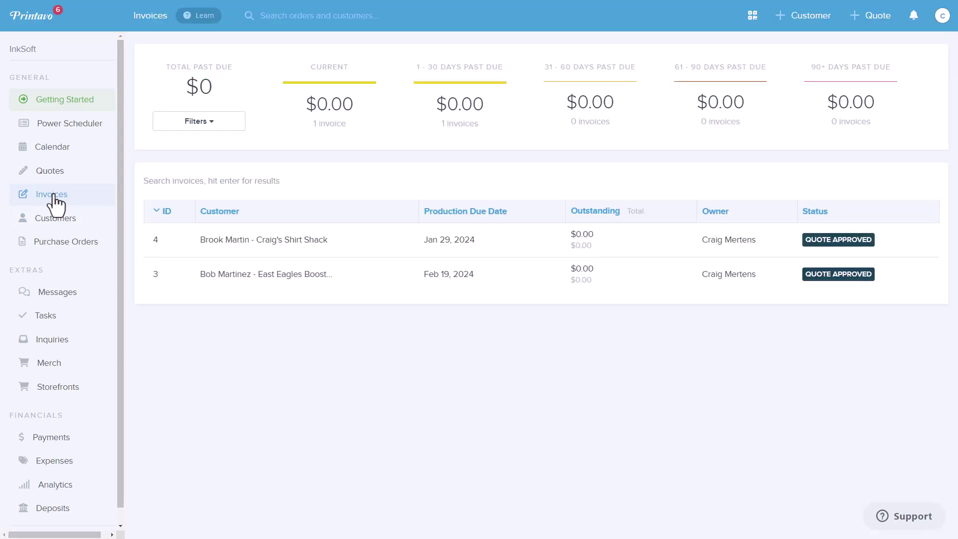
click(231, 252)
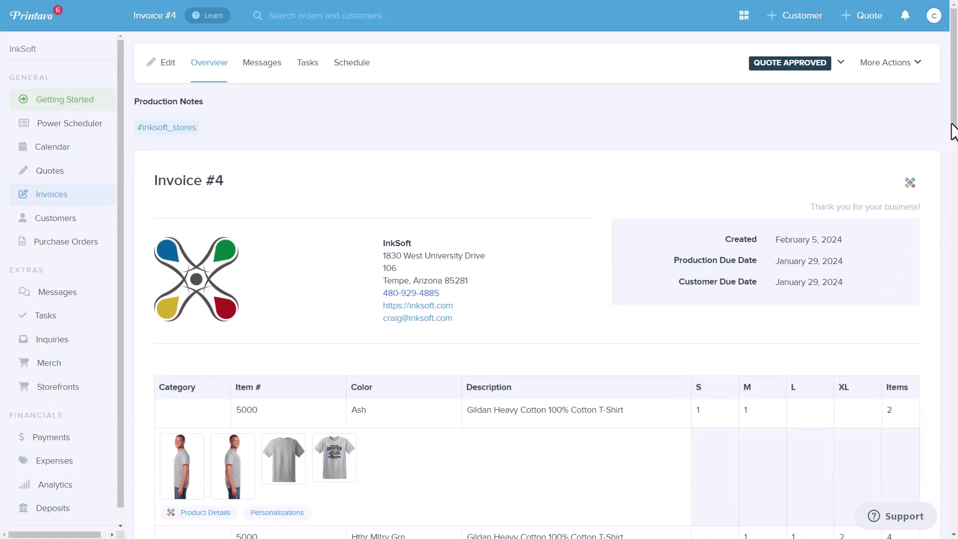
scroll(954, 132, down, 6)
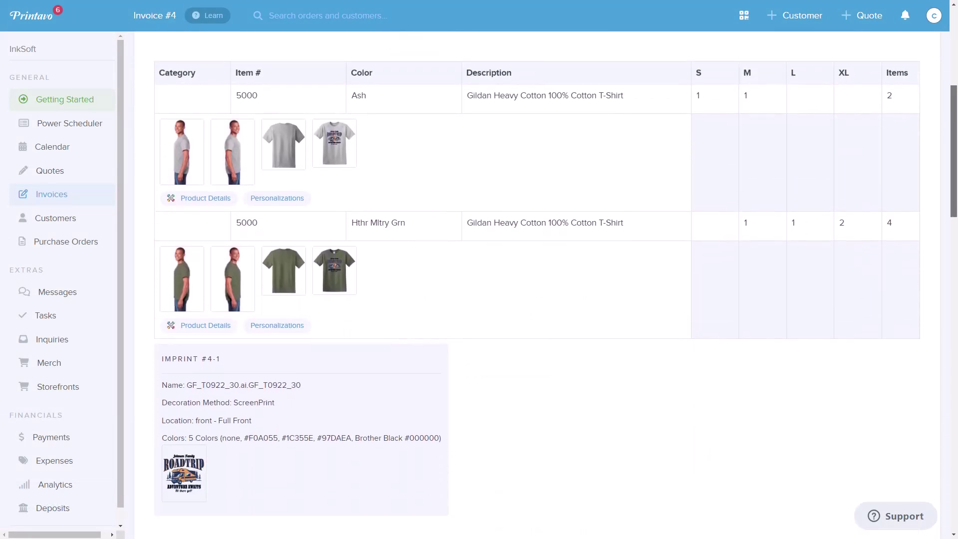
click(336, 143)
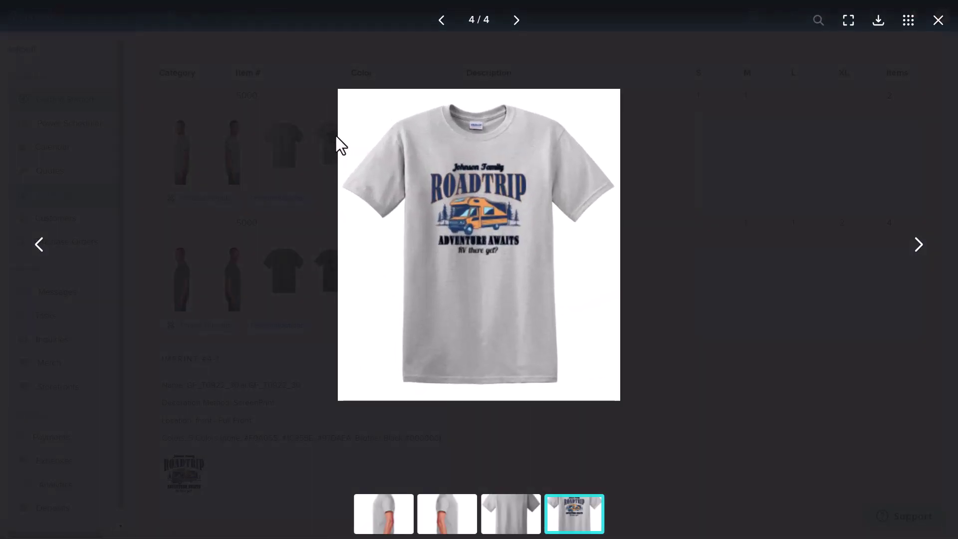
click(336, 136)
scroll(589, 268, down, 1)
scroll(589, 269, down, 3)
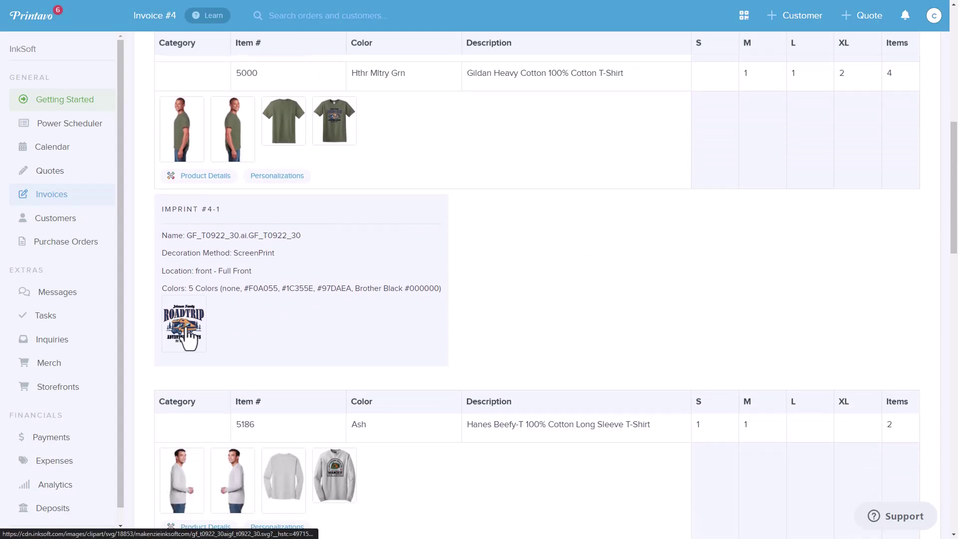
click(188, 339)
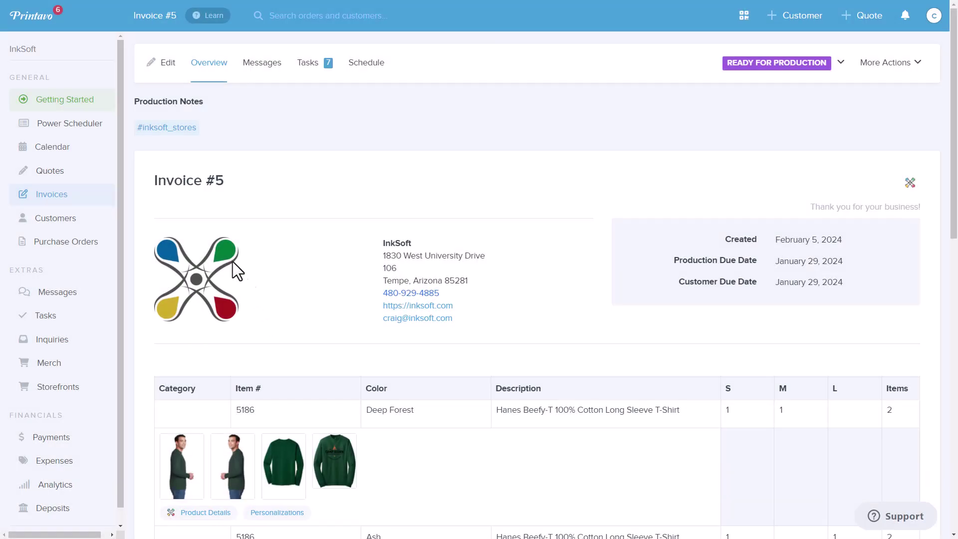
Open the monthly calendar and view the Craig's Shirt Shack job marked Ready for Production on January 29.
click(66, 153)
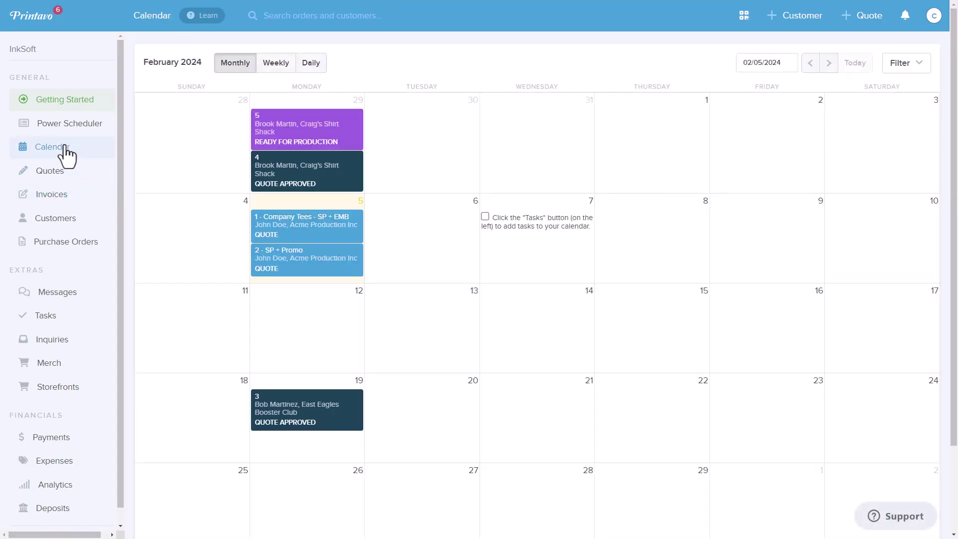
click(327, 142)
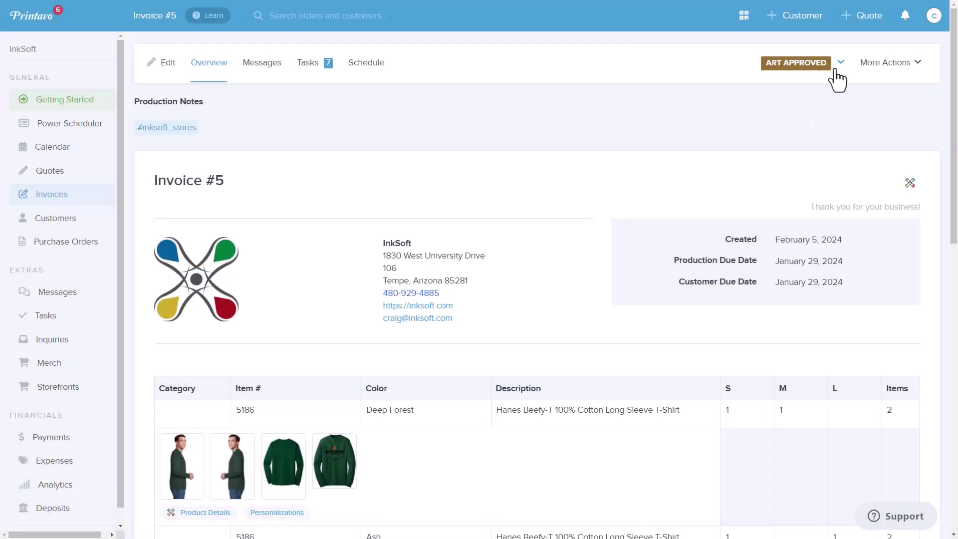
Set the invoice status to Ready for Production and view its scheduled imprints.
click(841, 63)
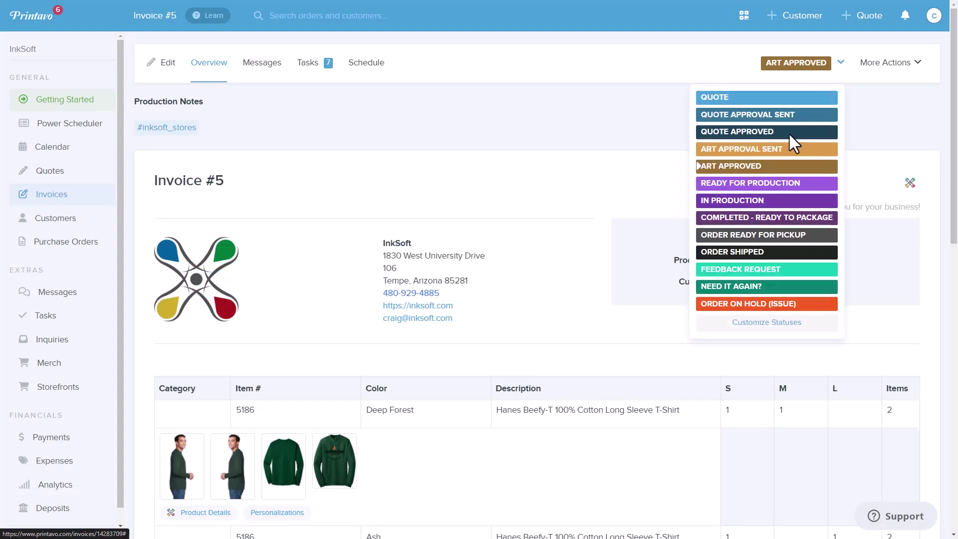
click(767, 194)
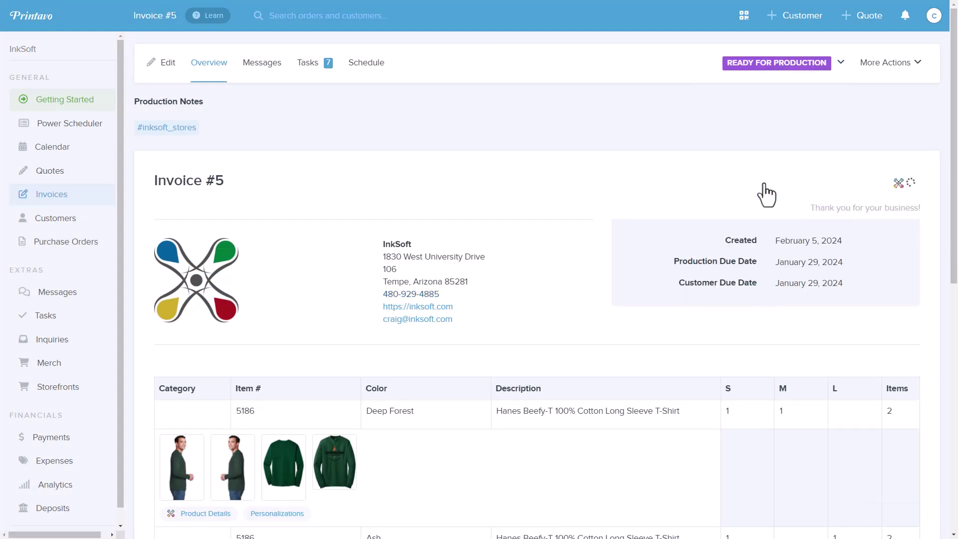
click(372, 70)
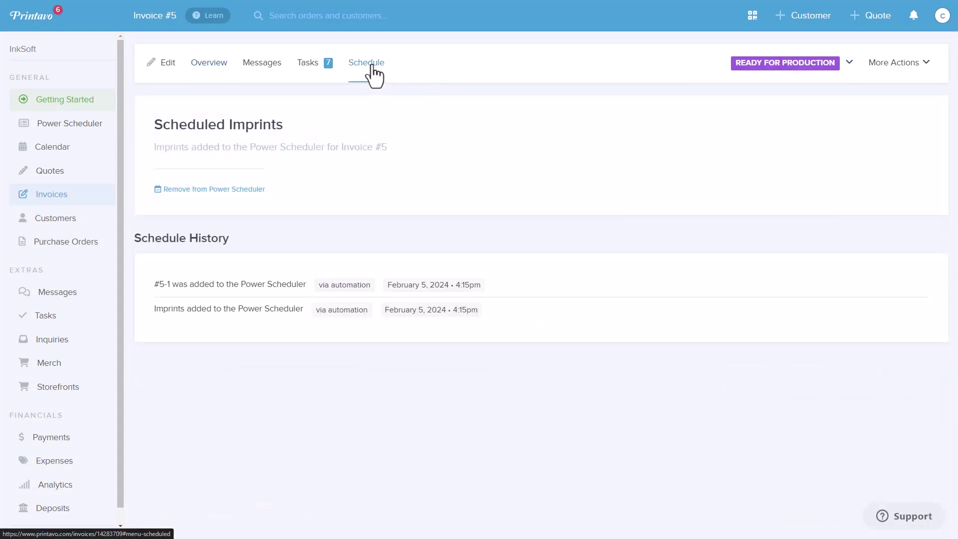
Mark the completed Craig's Shirt Shack invoice as ready to ship/pickup in InkSoft, and open the Ready for Pick Up order there.
click(419, 240)
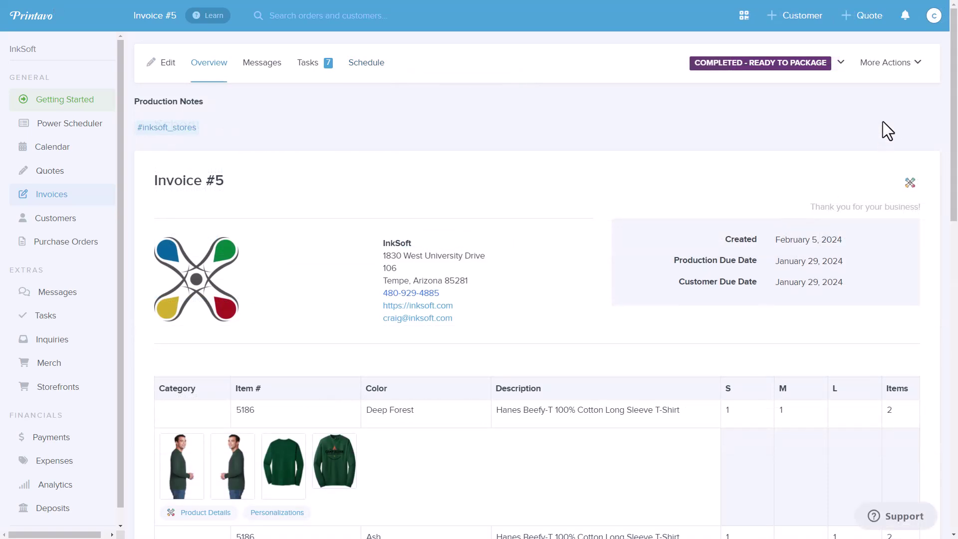
click(916, 63)
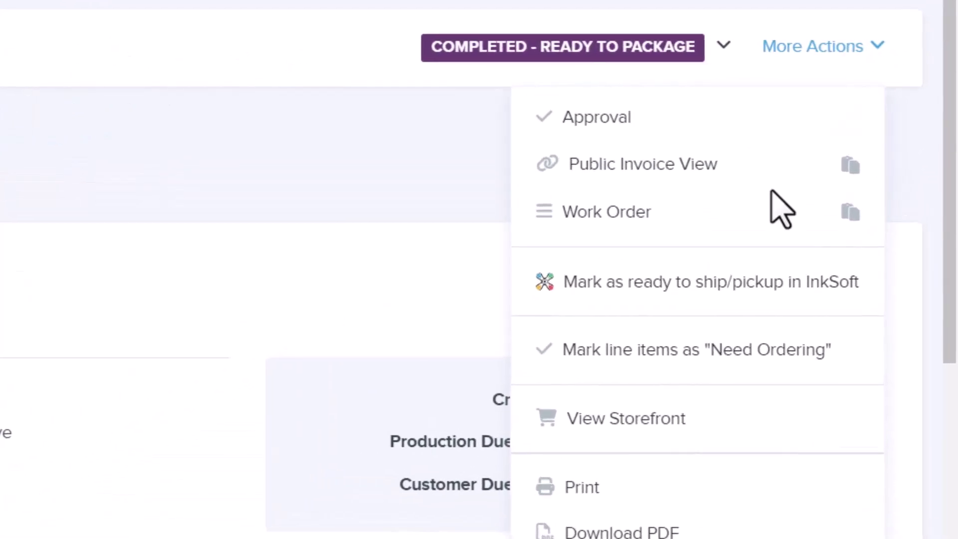
click(723, 287)
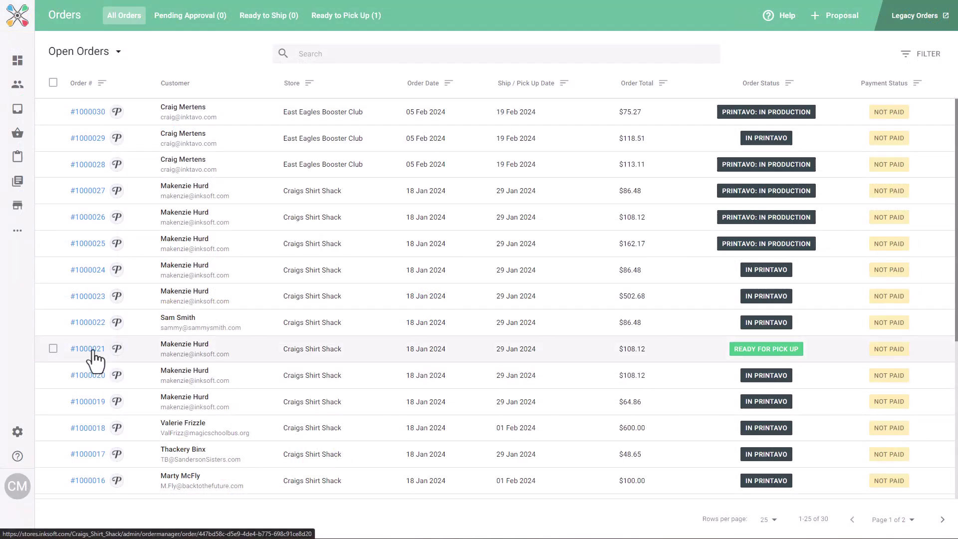
click(93, 349)
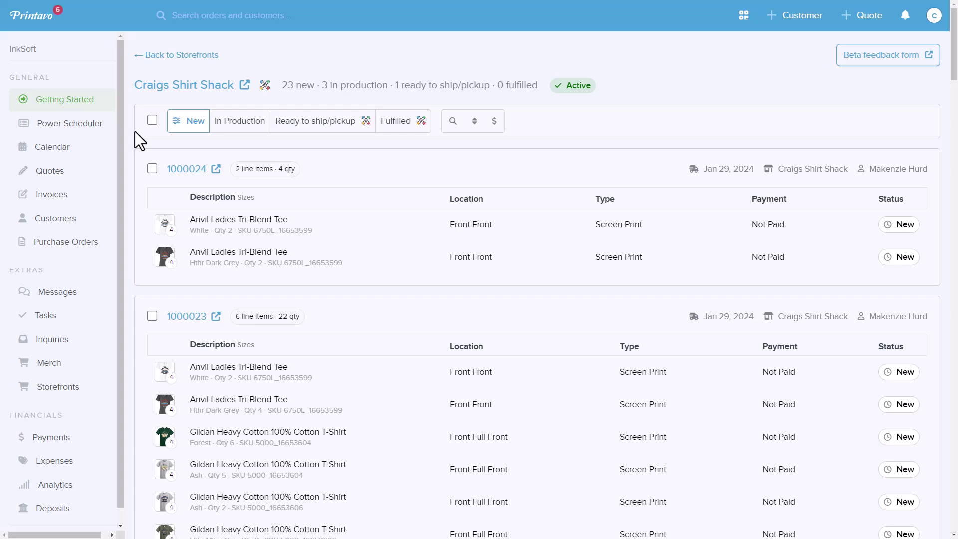
Switch to Printavo's storefronts and view the new order of the East Eagles Booster Club store.
click(172, 89)
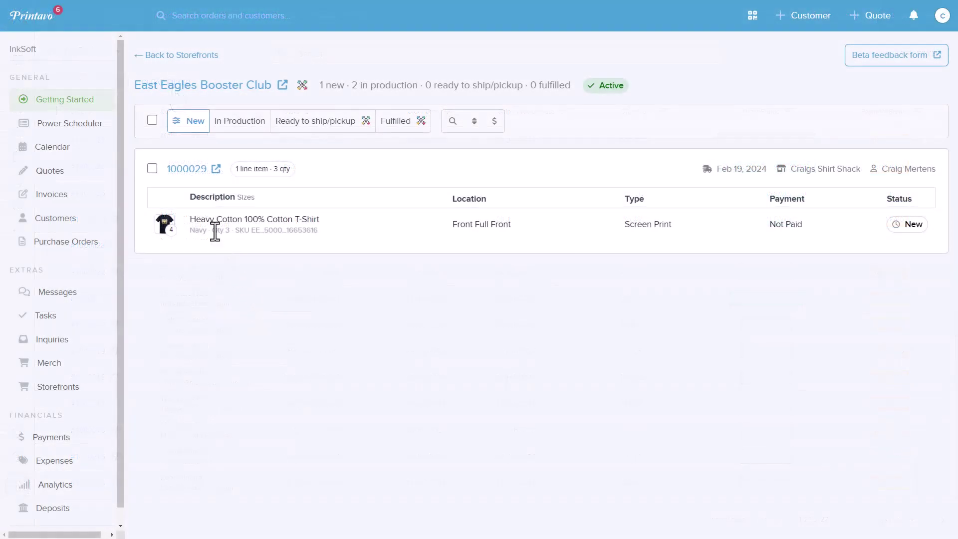
click(195, 173)
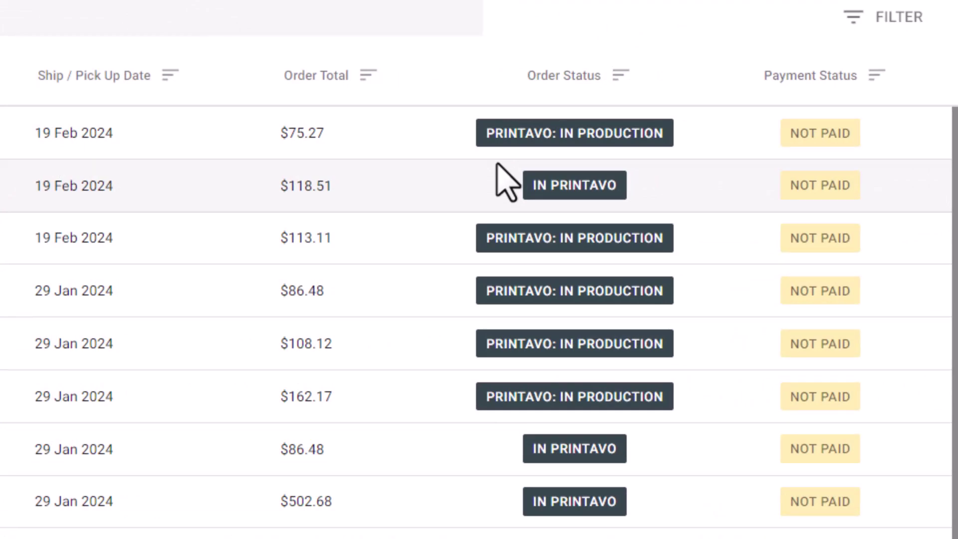
Examine an in-production East Eagles Booster Club order in InkSoft and open the Printavo invoice linked to its Ash DryBlend Crewneck Sweatshirt.
scroll(643, 301, down, 3)
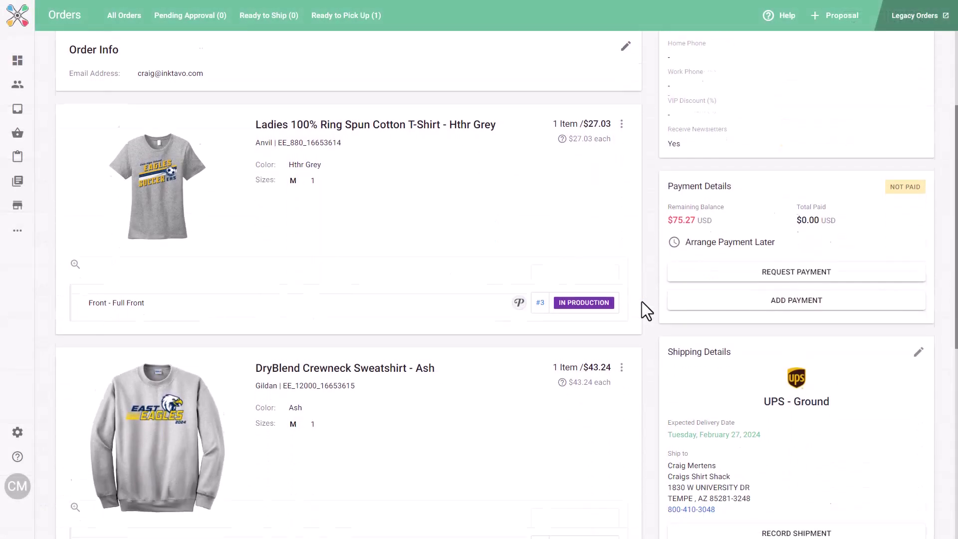
scroll(643, 303, down, 5)
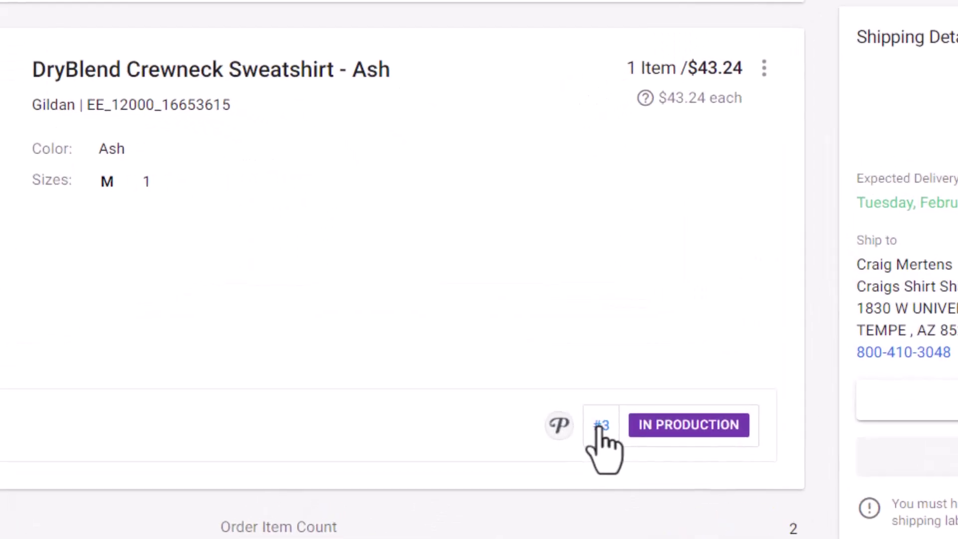
click(601, 425)
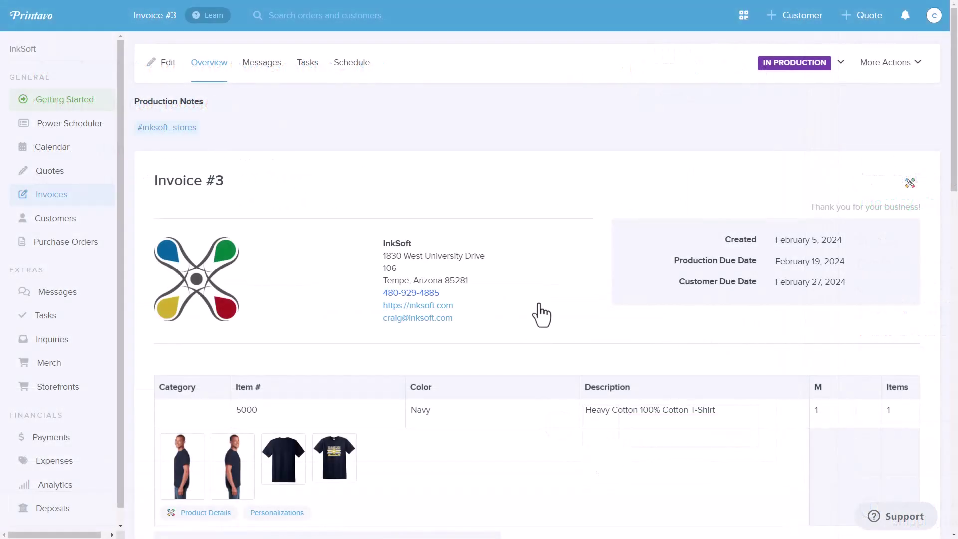